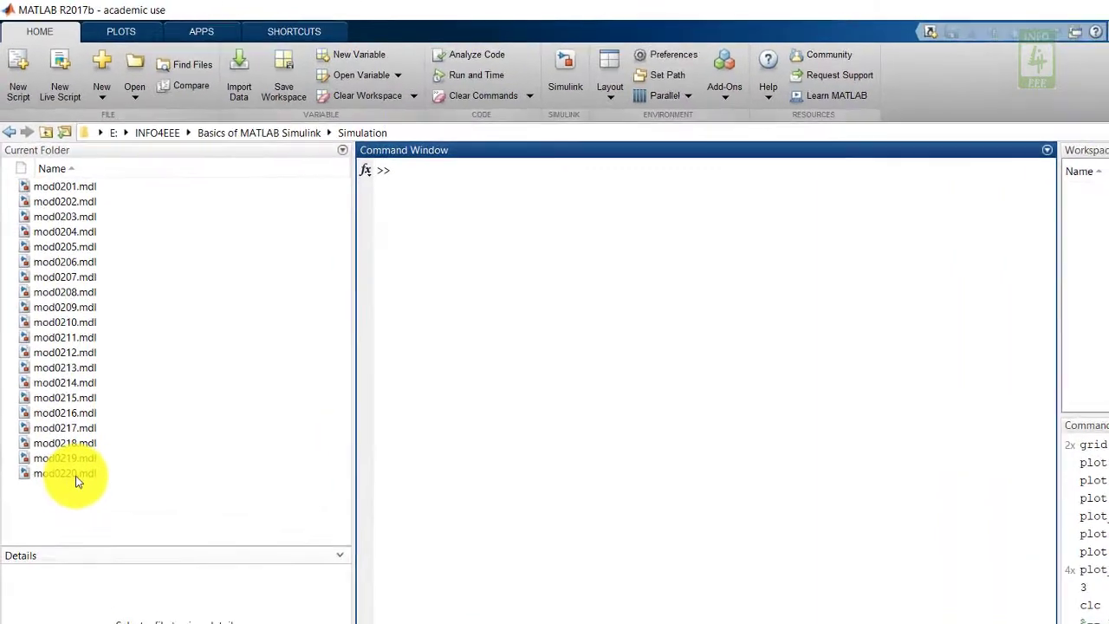
- Open mod0220.mdl from Current Folder and save it as mod0221 in .mdl format
{"action": "left_click", "coordinate": [75, 474]}
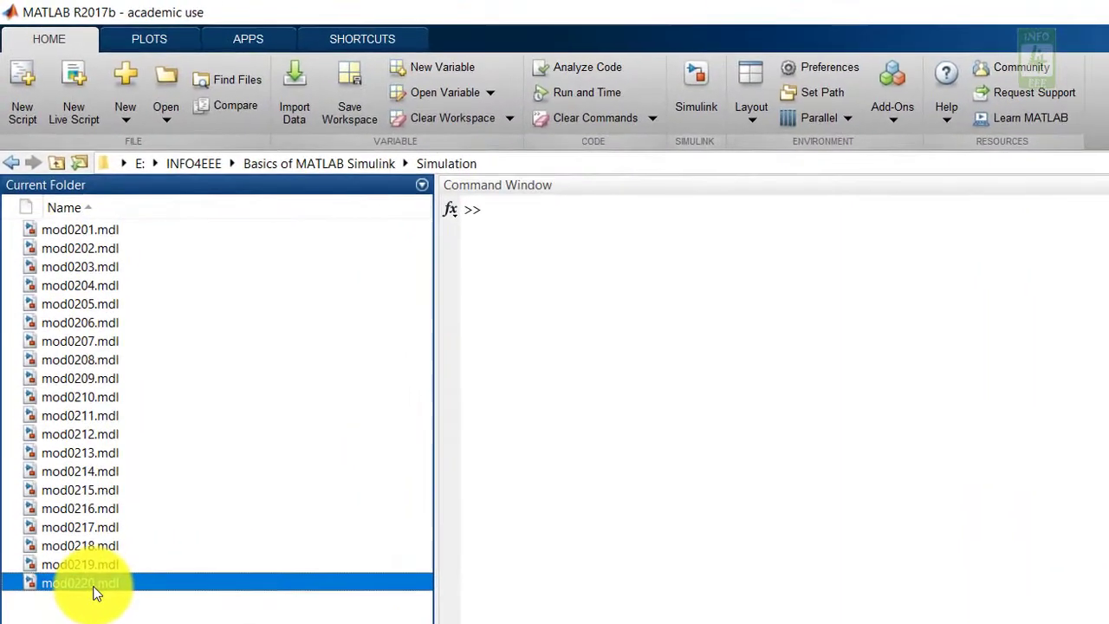
{"action": "double_click", "coordinate": [97, 594]}
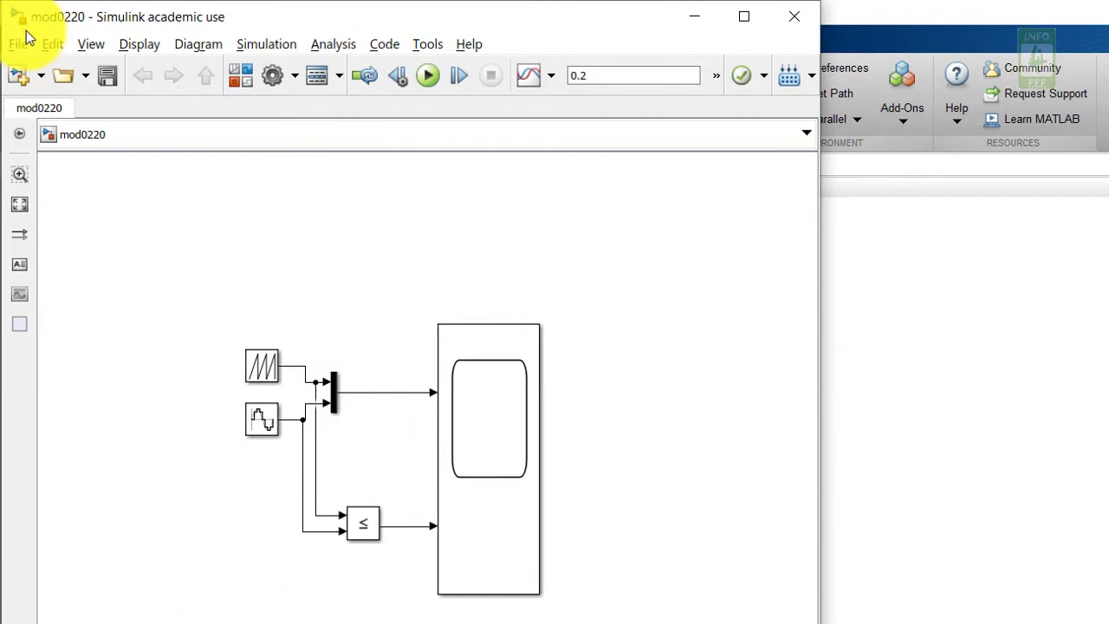
{"action": "left_click", "coordinate": [21, 46]}
{"action": "left_click", "coordinate": [52, 177]}
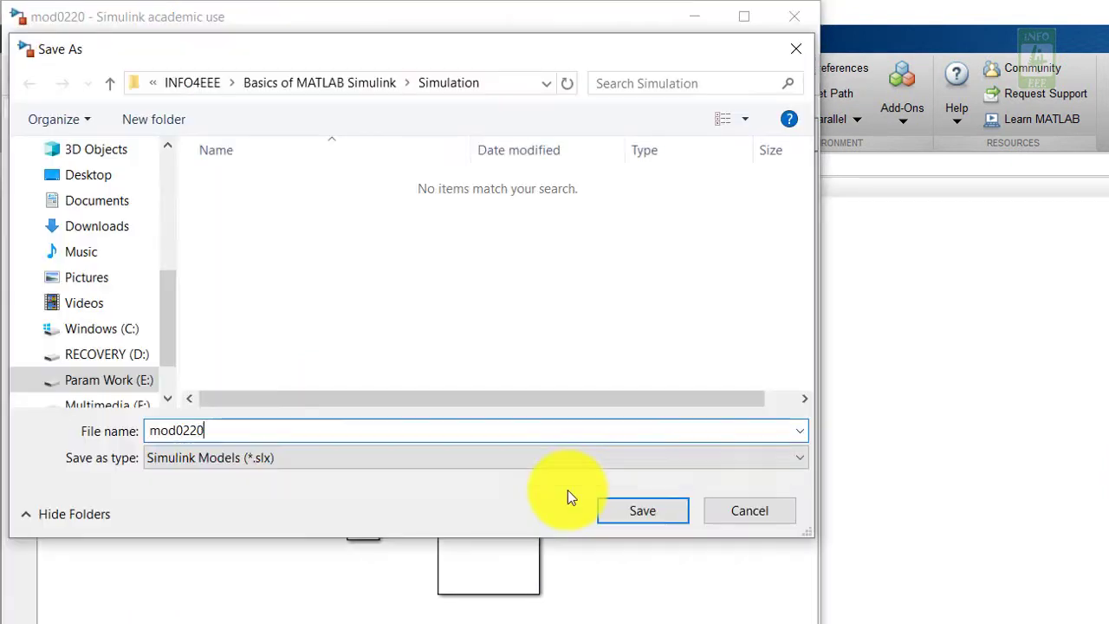
{"action": "key", "text": "BackSpace"}
{"action": "type", "text": "1"}
{"action": "left_click", "coordinate": [552, 459]}
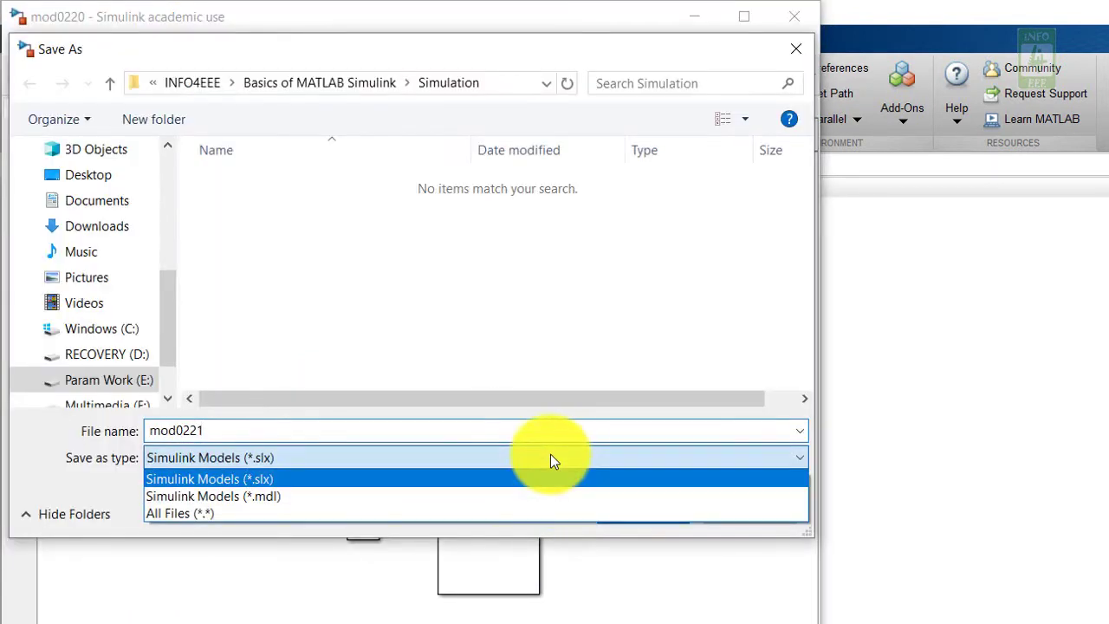
{"action": "key", "text": "Down"}
{"action": "key", "text": "Return"}
{"action": "left_click", "coordinate": [632, 508]}
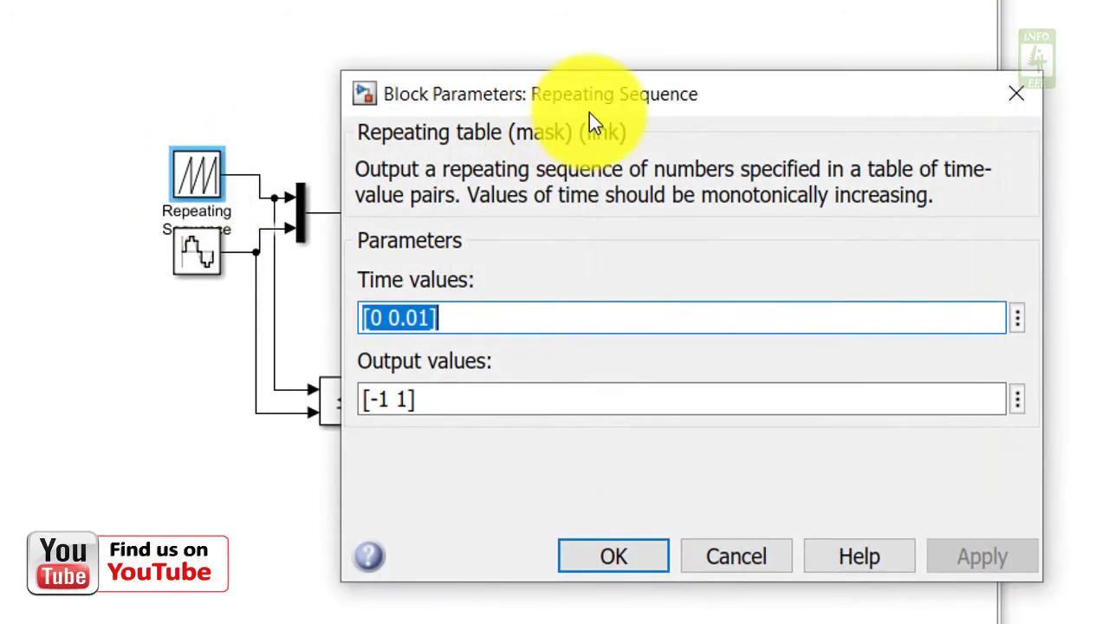
- Give the Repeating Sequence time values [0 0.1 0.2] and output values [0 100 0]
{"action": "left_click", "coordinate": [575, 327]}
{"action": "key", "text": "BackSpace"}
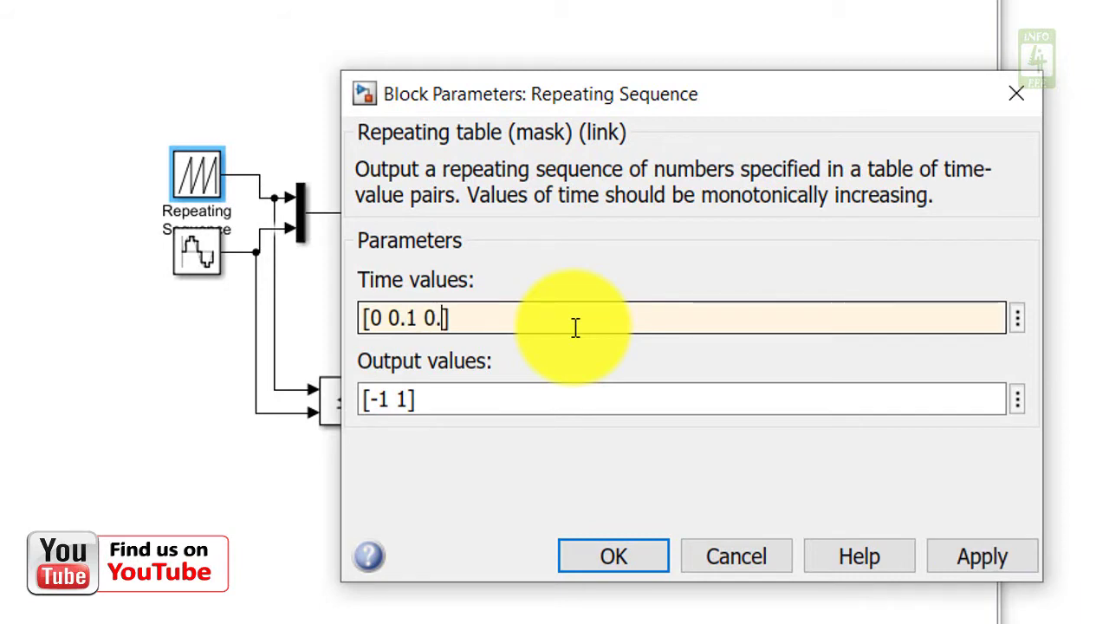
{"action": "left_click", "coordinate": [559, 388]}
{"action": "key", "text": "BackSpace"}
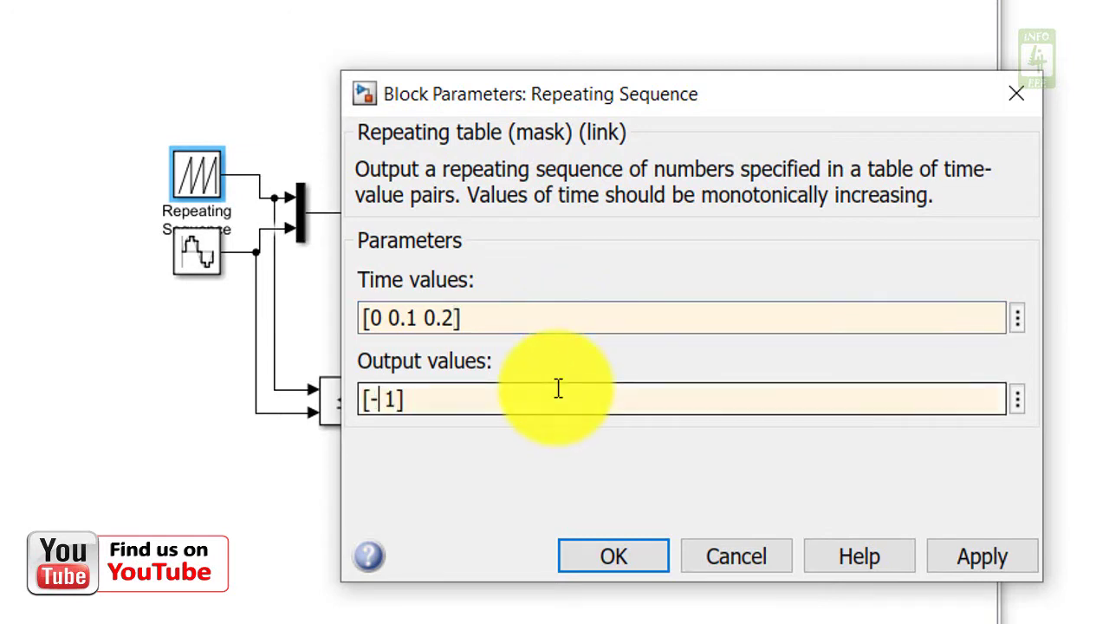
{"action": "key", "text": "BackSpace"}
{"action": "type", "text": "0 "}
{"action": "type", "text": "100 0"}
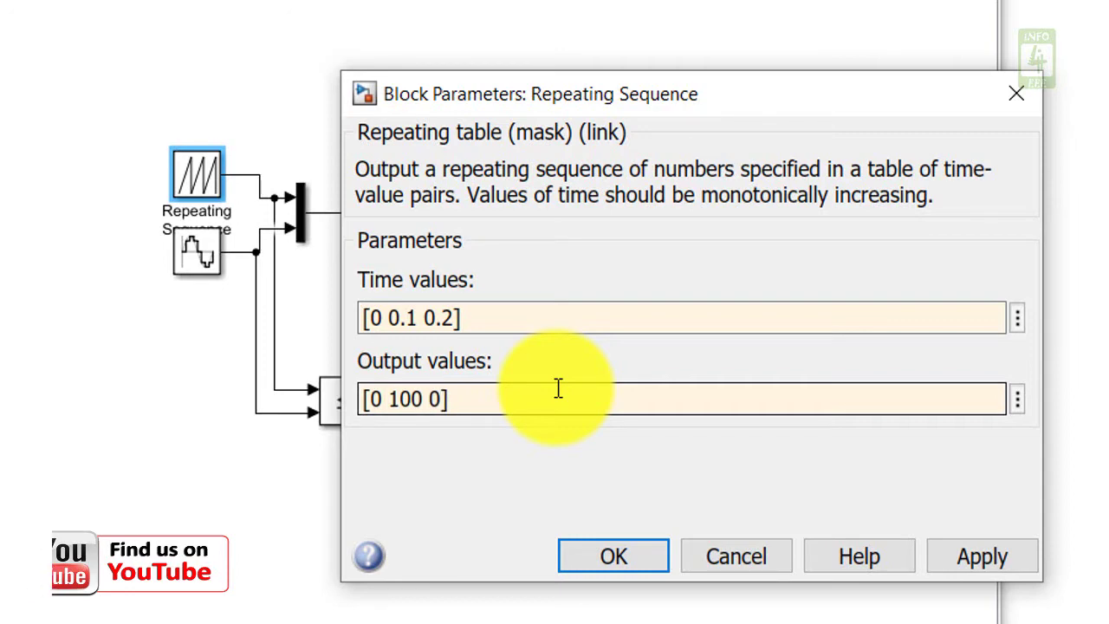
{"action": "key", "text": "Return"}
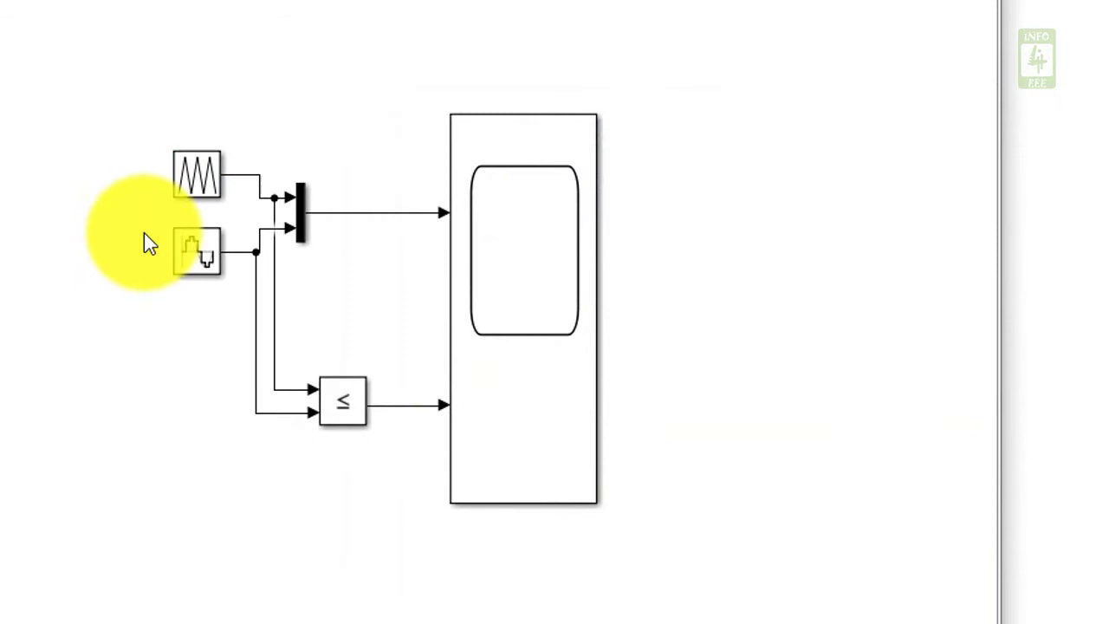
- Delete the Sine Wave, Mux and Relational Operator blocks and wire the source to the Scope
{"action": "mouse_move", "coordinate": [149, 213]}
{"action": "left_mouse_down"}
{"action": "mouse_move", "coordinate": [262, 267]}
{"action": "mouse_move", "coordinate": [392, 299]}
{"action": "left_mouse_up"}
{"action": "left_click", "coordinate": [341, 389], "text": "shift"}
{"action": "key", "text": "Delete"}
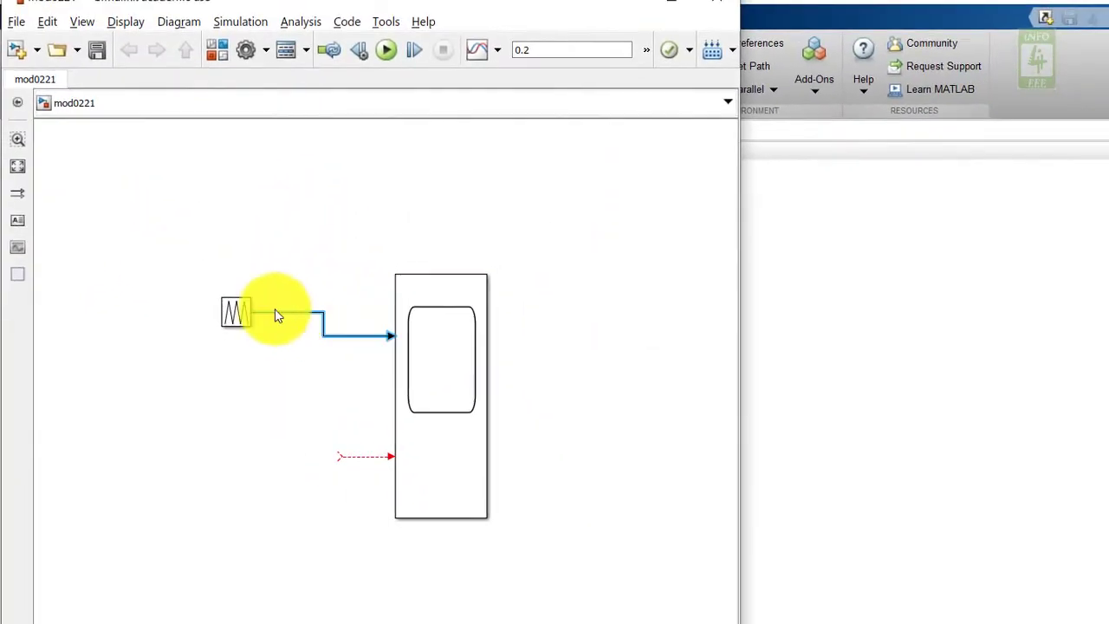
{"action": "left_click", "coordinate": [234, 190]}
- Add a MATLAB Function block from Library Browser's User-Defined Functions into the model
{"action": "left_click", "coordinate": [214, 61]}
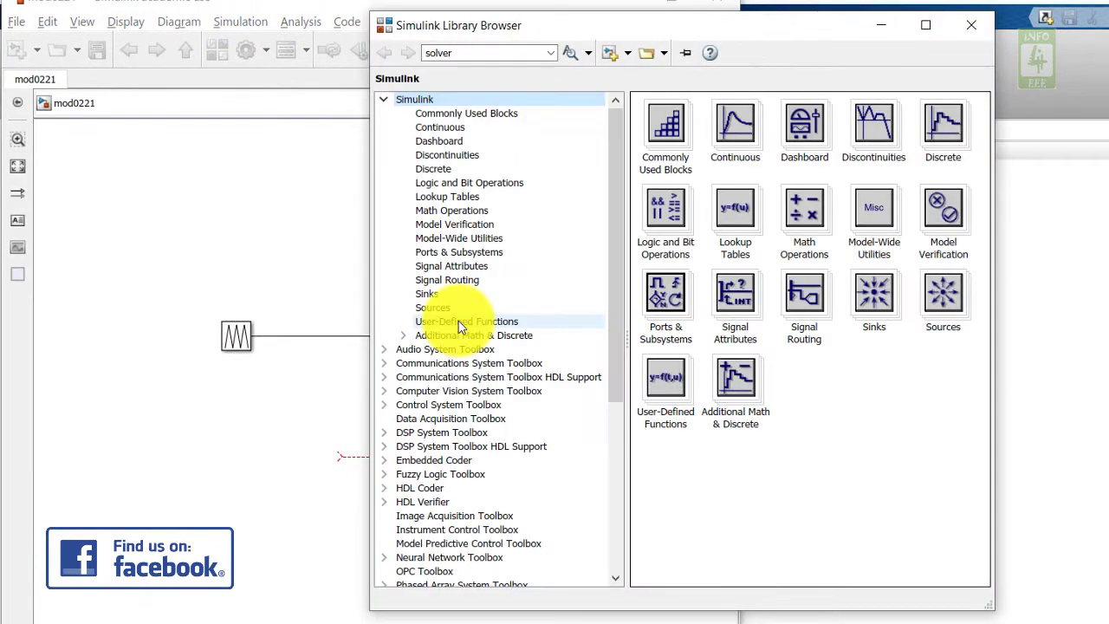
{"action": "left_click", "coordinate": [460, 322]}
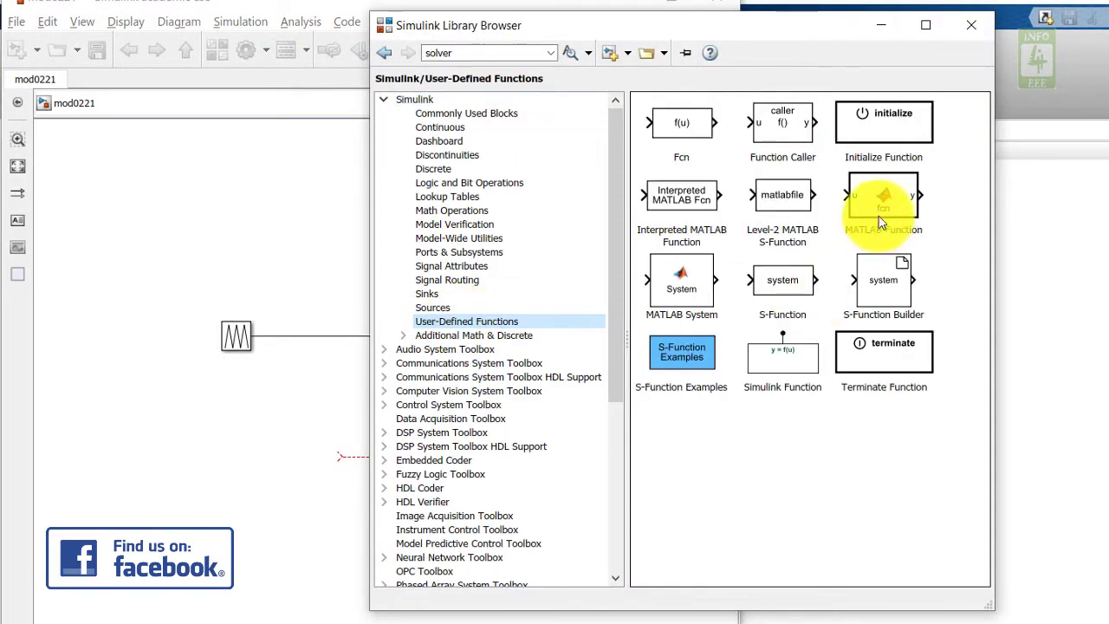
{"action": "left_click", "coordinate": [881, 197]}
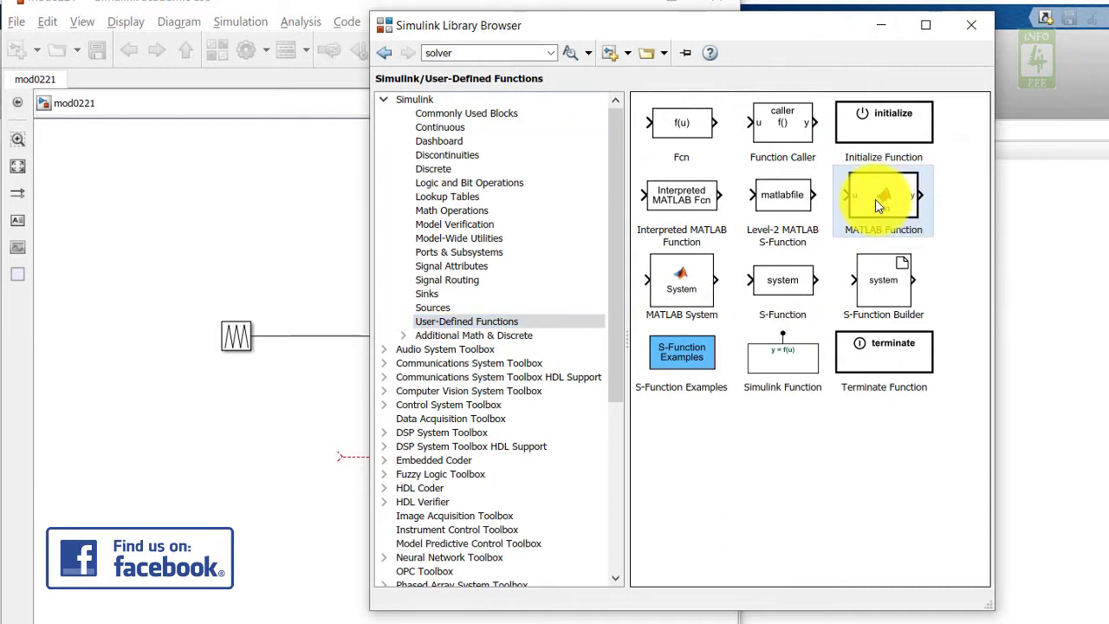
{"action": "left_click_drag", "start_coordinate": [874, 196], "coordinate": [297, 419]}
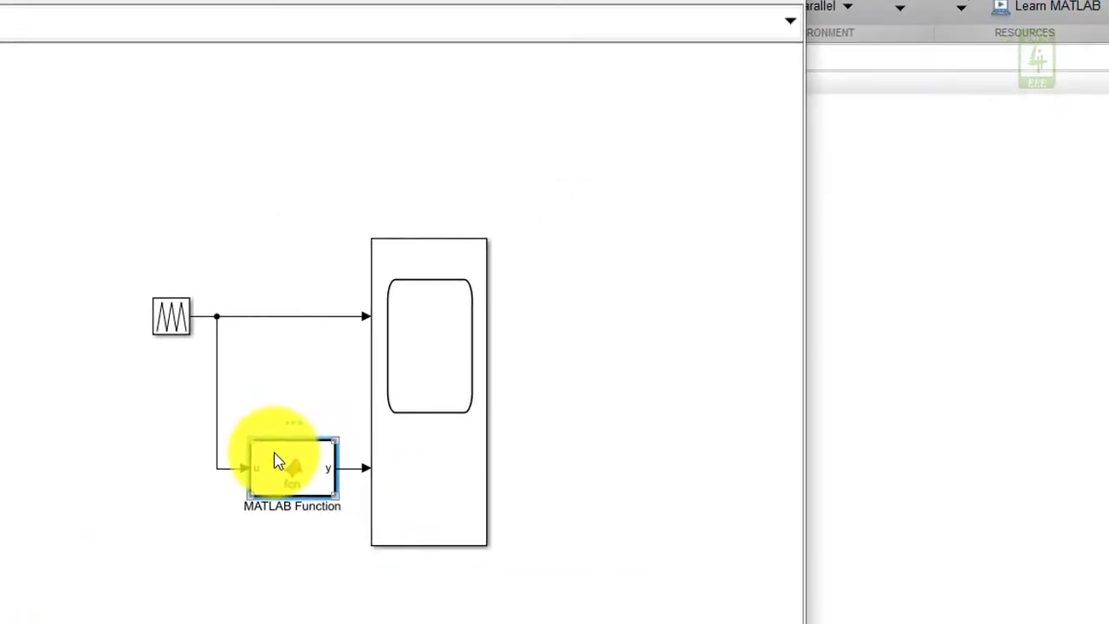
- In the function code, make y = 0 when u < 20 and y = 25 when u < 40
{"action": "double_click", "coordinate": [240, 465]}
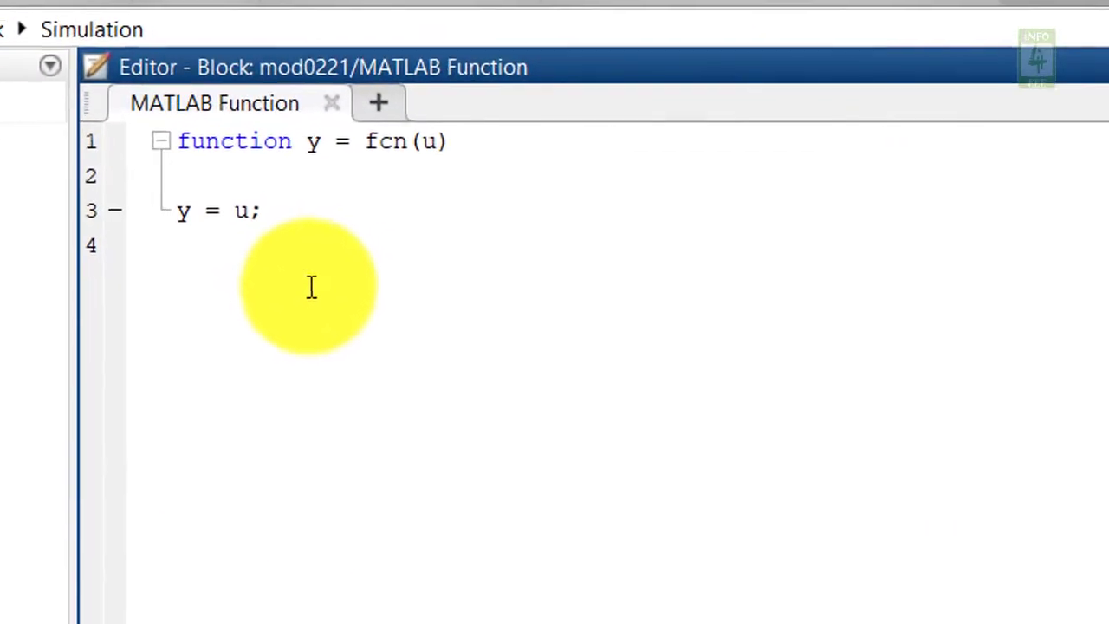
{"action": "type", "text": "if u"}
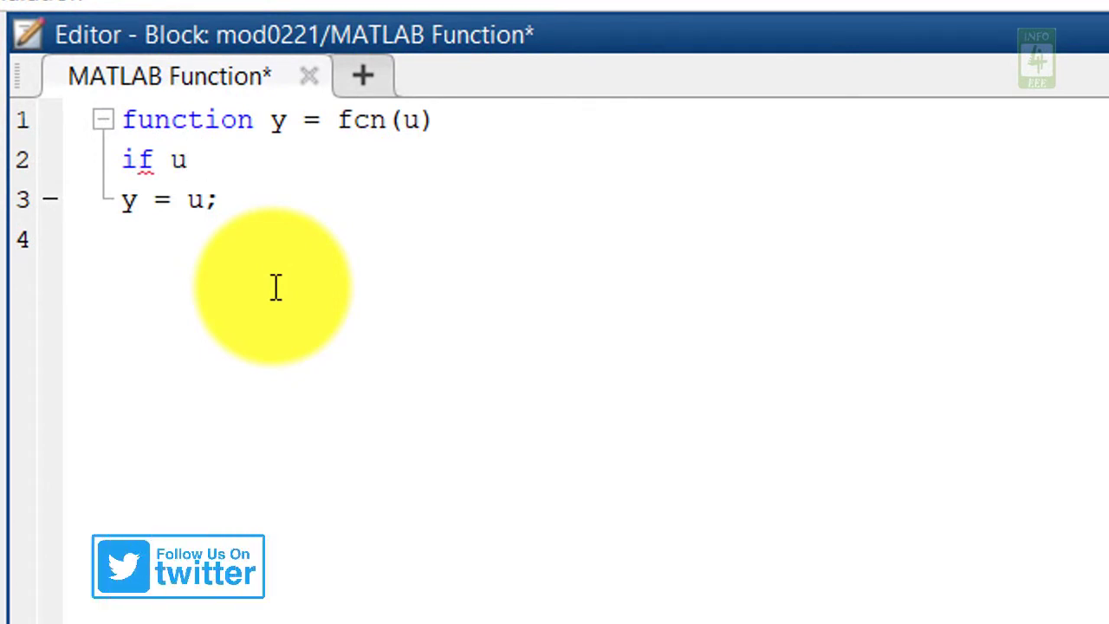
{"action": "type", "text": "20"}
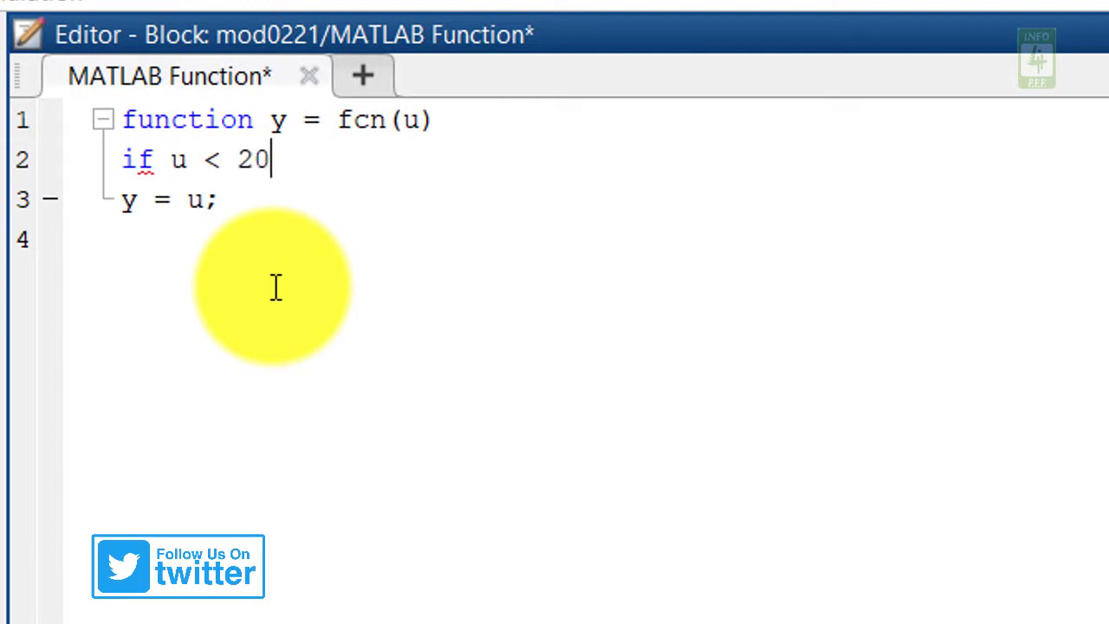
{"action": "key", "text": "Return"}
{"action": "type", "text": "y "}
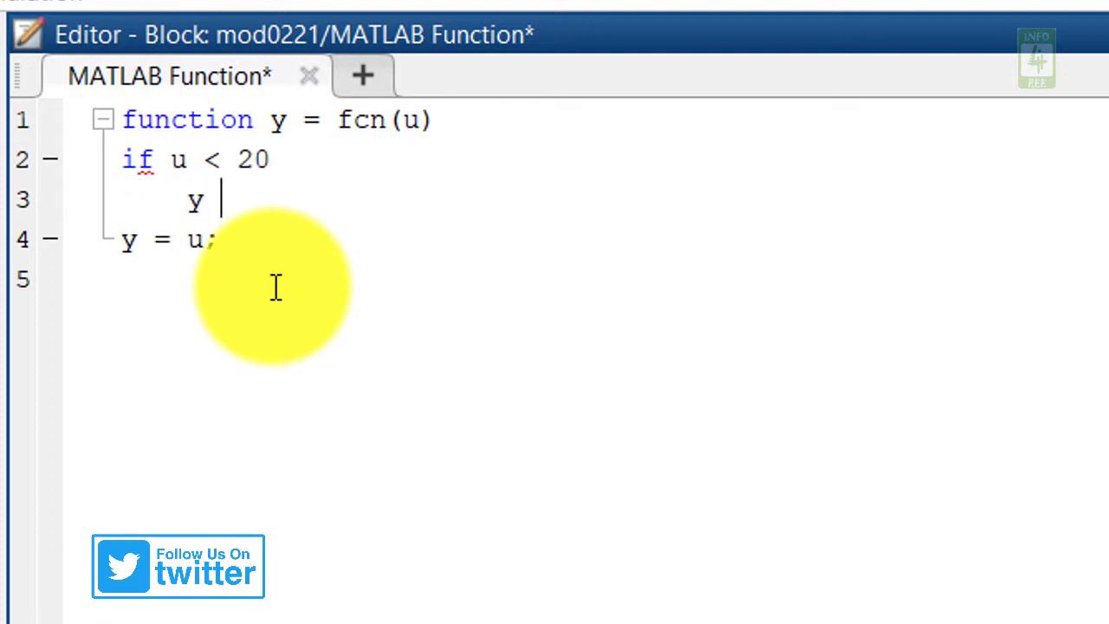
{"action": "type", "text": "= 0;"}
{"action": "key", "text": "Return"}
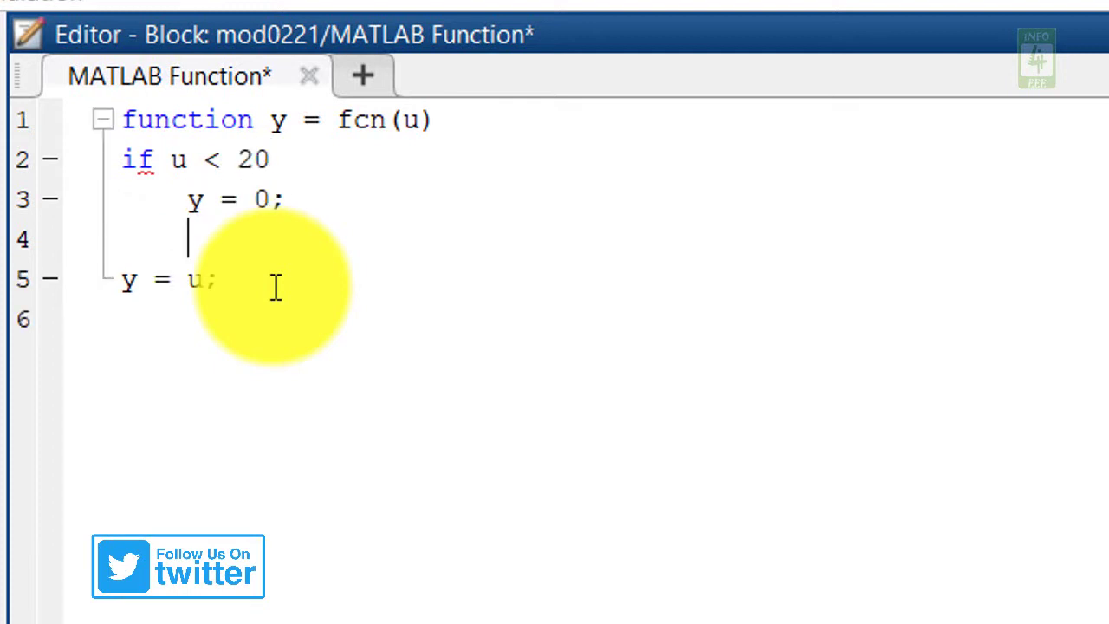
{"action": "type", "text": "elseif u < 40"}
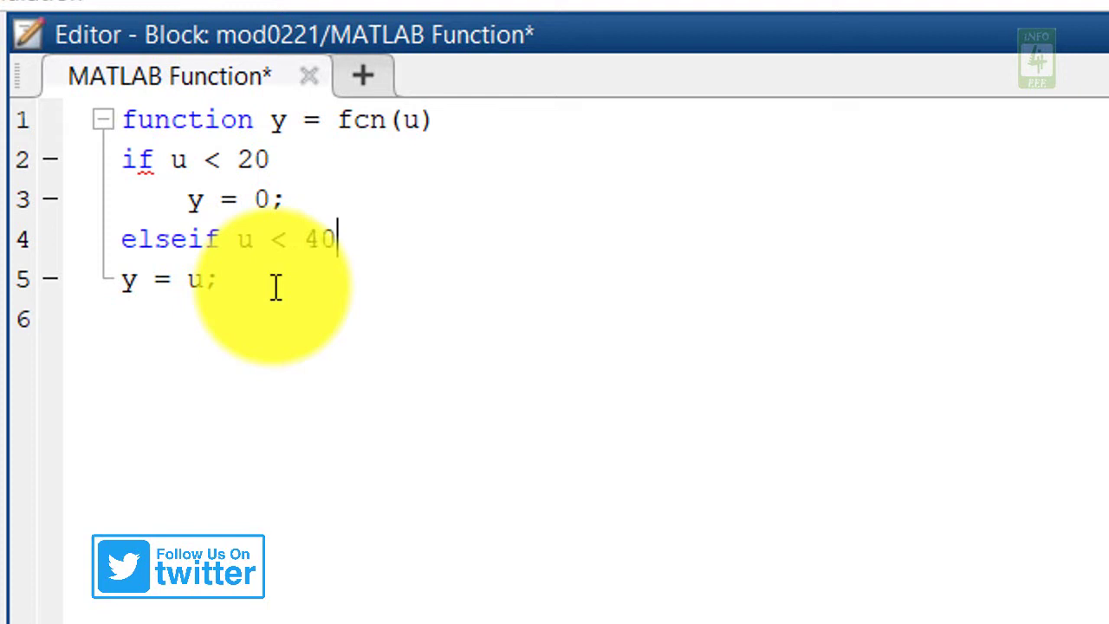
{"action": "key", "text": "Return"}
{"action": "type", "text": "y = 2"}
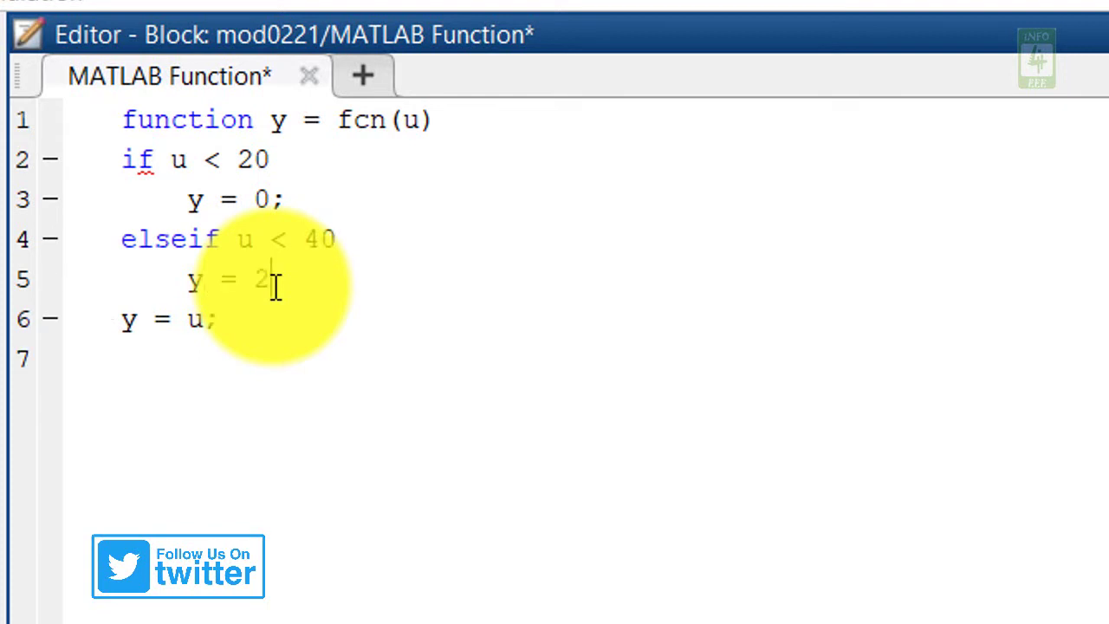
{"action": "type", "text": "5"}
{"action": "key", "text": "BackSpace"}
{"action": "type", "text": ";"}
- Add elseif branches giving y = 50 when u < 60 and y = 75 when u < 80
{"action": "key", "text": "Return"}
{"action": "type", "text": "else"}
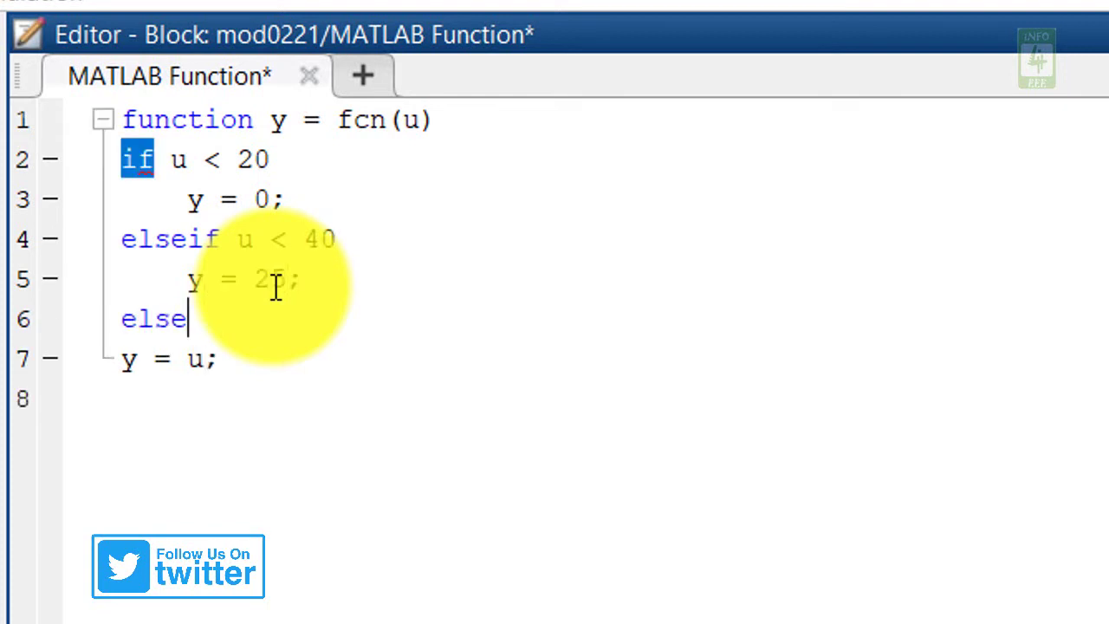
{"action": "type", "text": "if u < 60;"}
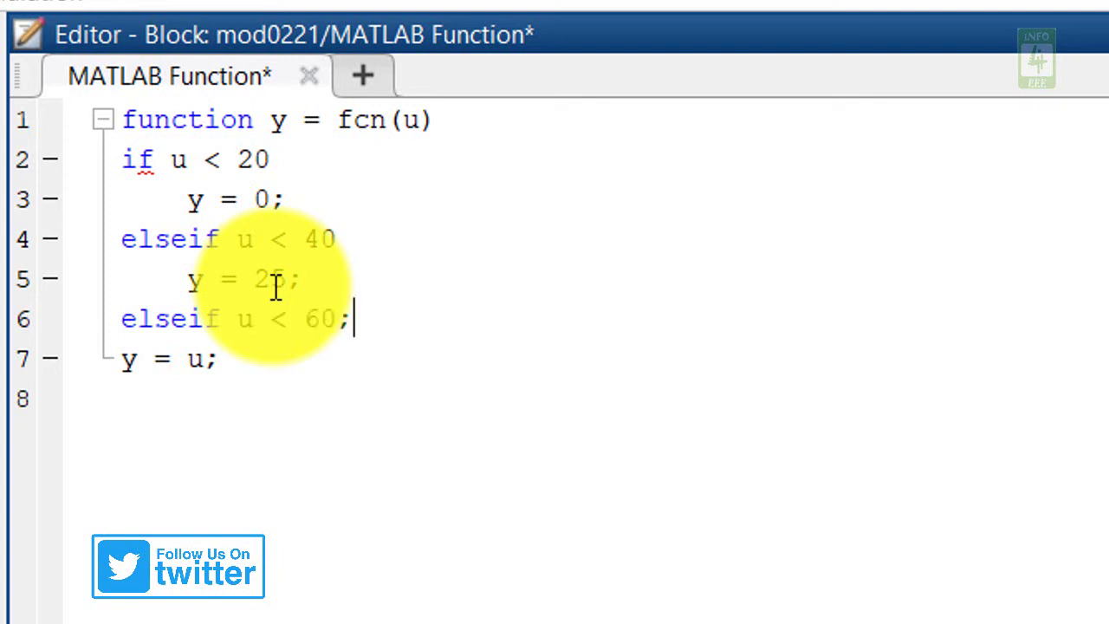
{"action": "key", "text": "BackSpace"}
{"action": "key", "text": "Return"}
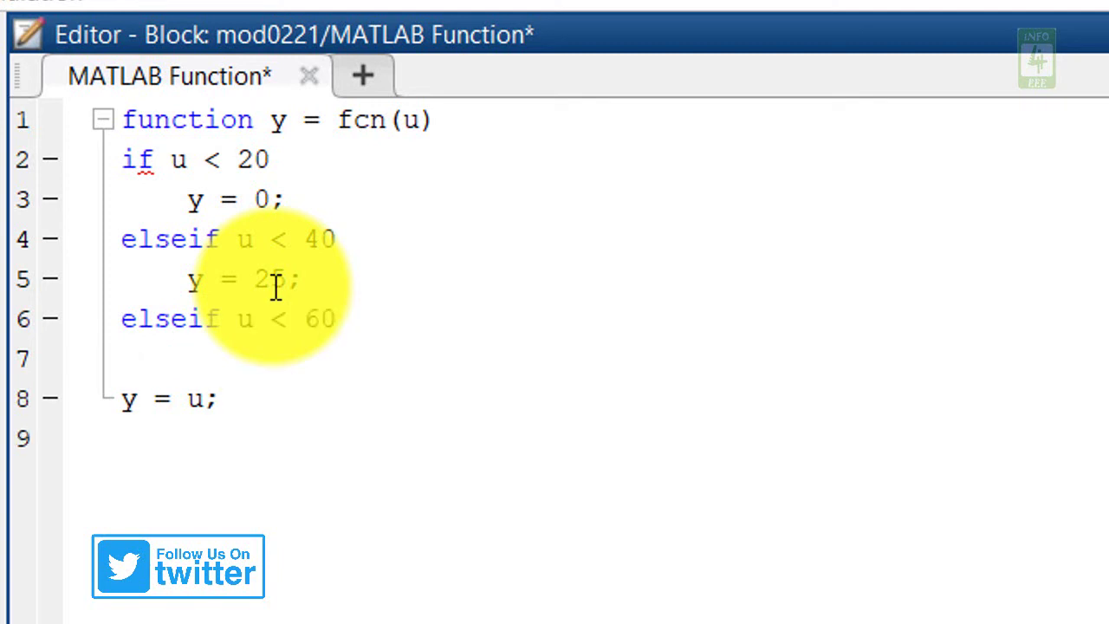
{"action": "type", "text": "y = 50;"}
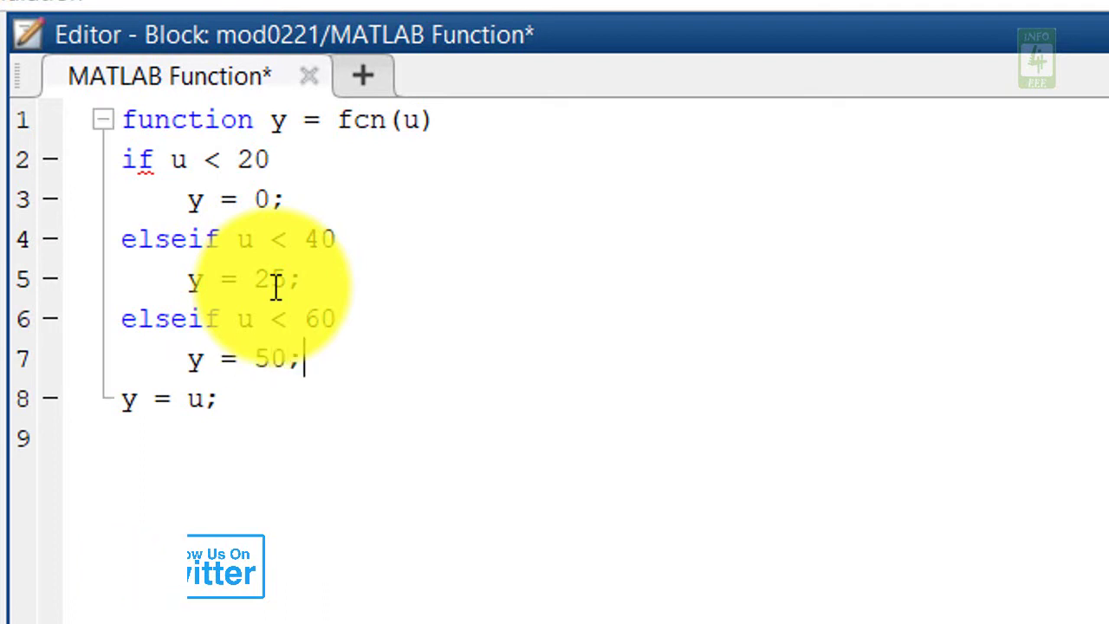
{"action": "key", "text": "Return"}
{"action": "type", "text": "elseif u < "}
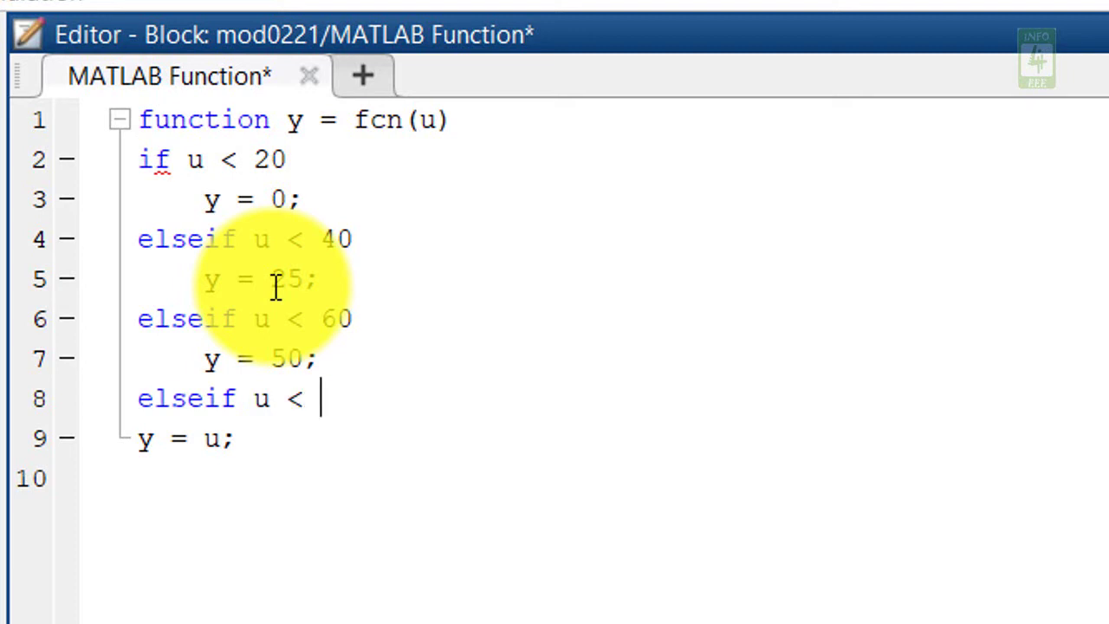
{"action": "type", "text": "8"}
{"action": "type", "text": "0"}
{"action": "key", "text": "Return"}
{"action": "type", "text": "y = 7"}
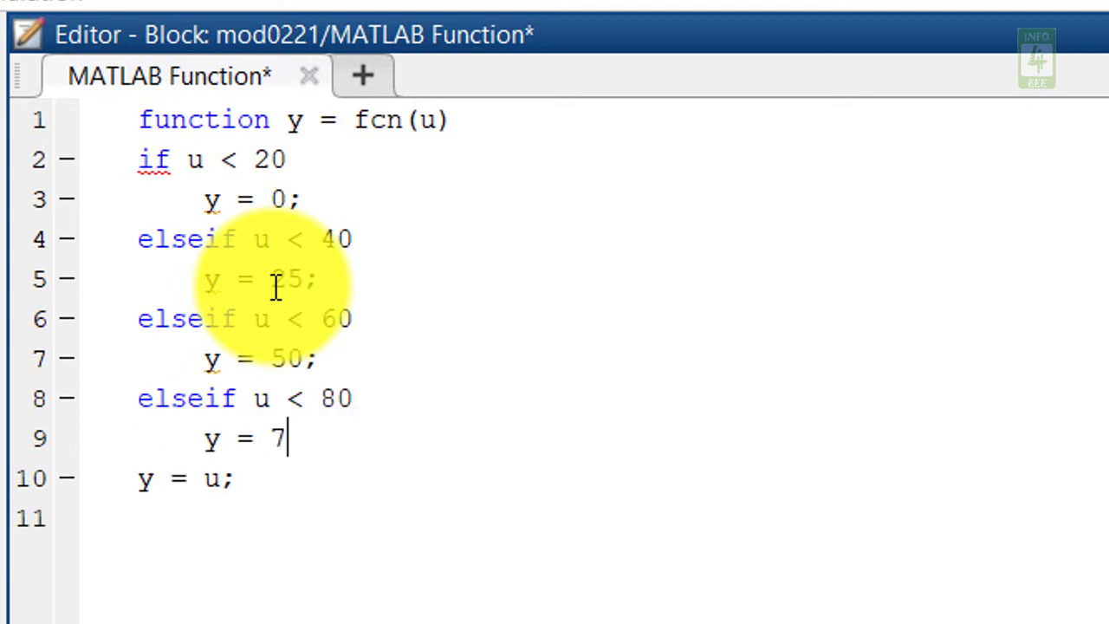
{"action": "type", "text": "5;"}
- Finish with else y = 100, close with end, and delete the leftover y = u line
{"action": "key", "text": "Return"}
{"action": "type", "text": "e"}
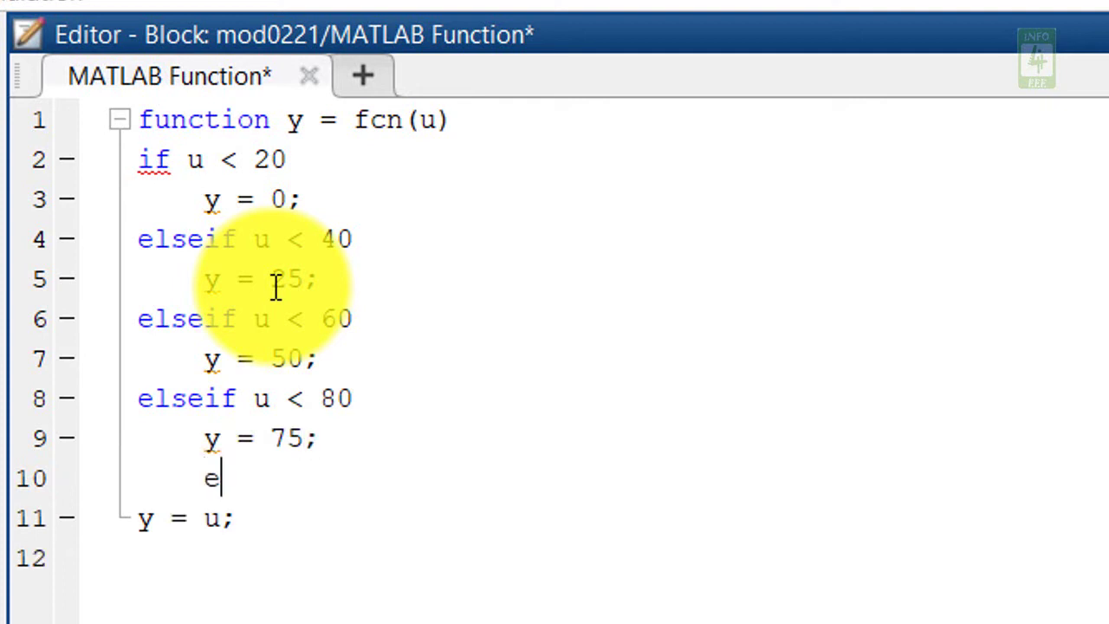
{"action": "type", "text": "lse"}
{"action": "key", "text": "Return"}
{"action": "type", "text": "y ="}
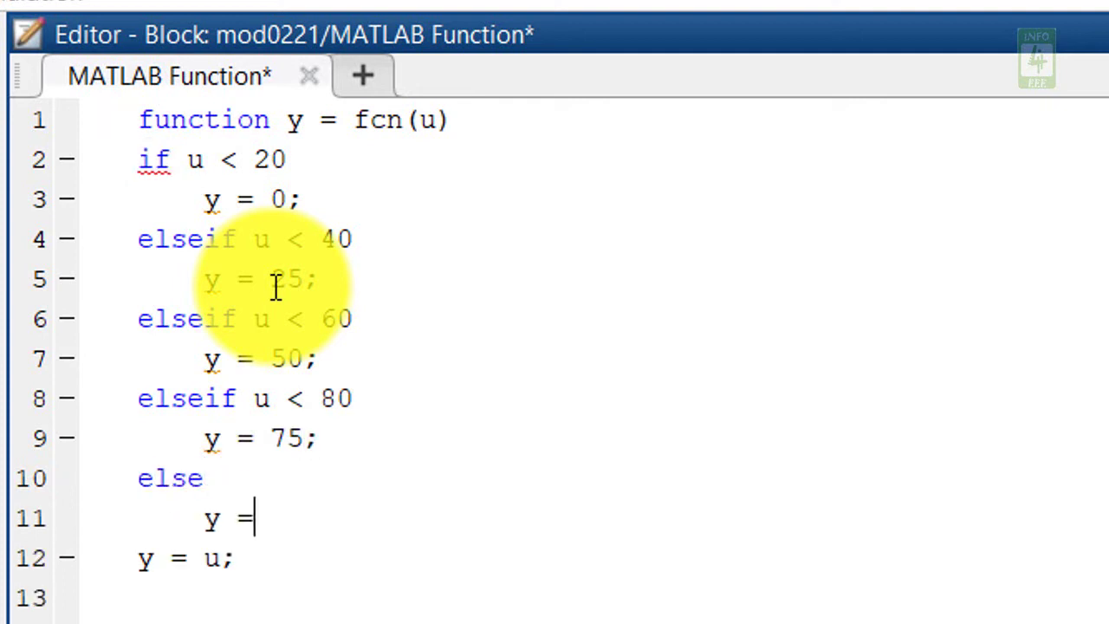
{"action": "type", "text": "100;"}
{"action": "key", "text": "Return"}
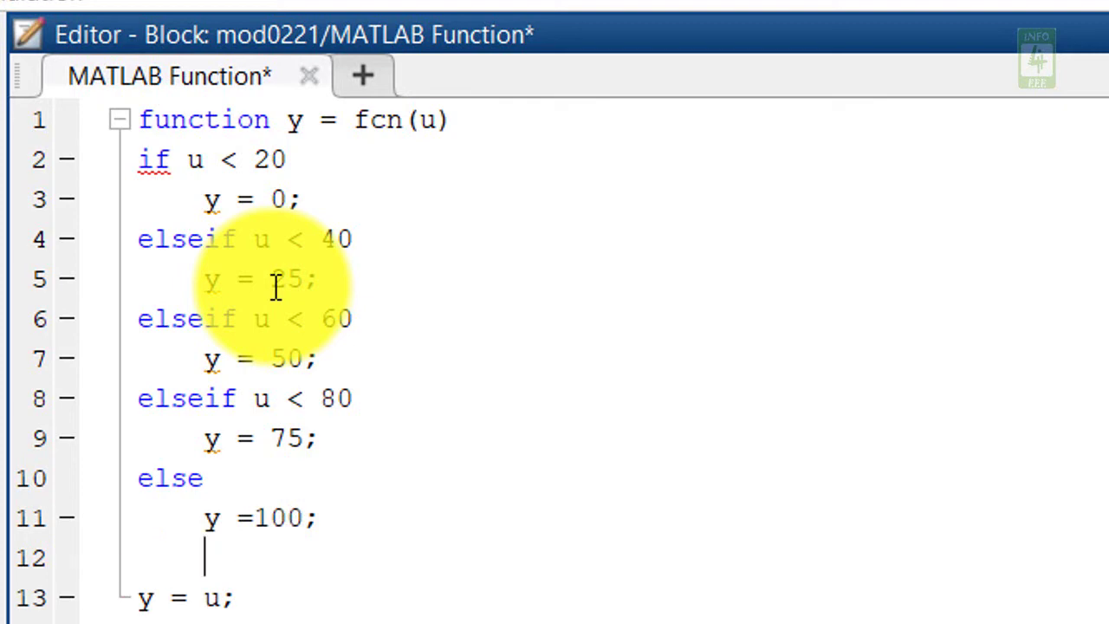
{"action": "type", "text": "end"}
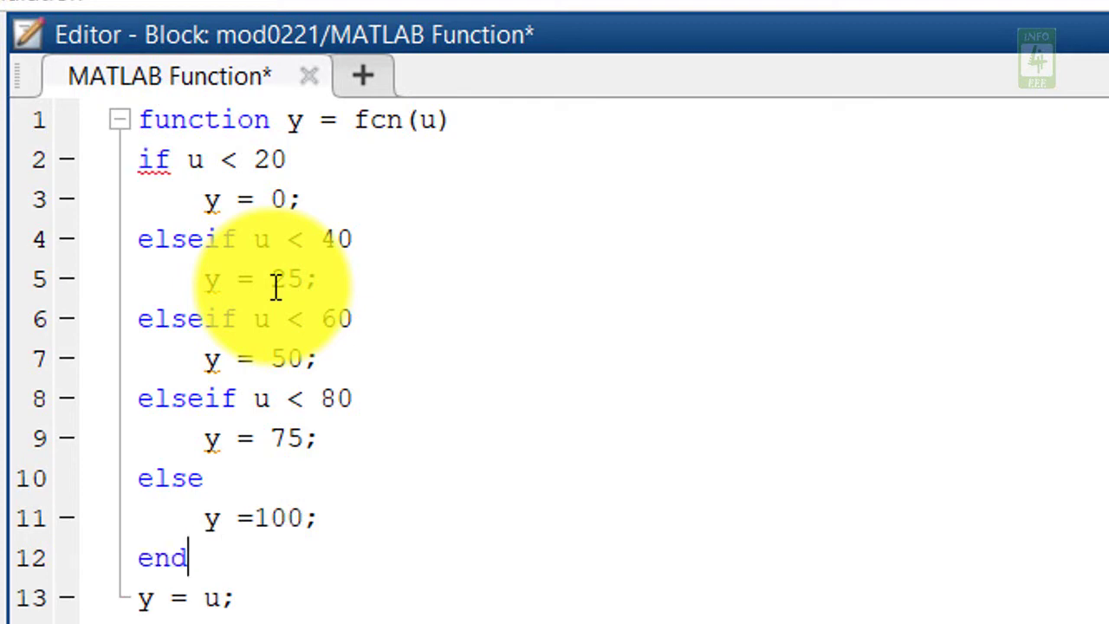
{"action": "key", "text": "Down"}
{"action": "key", "text": "Down"}
{"action": "key", "text": "BackSpace"}
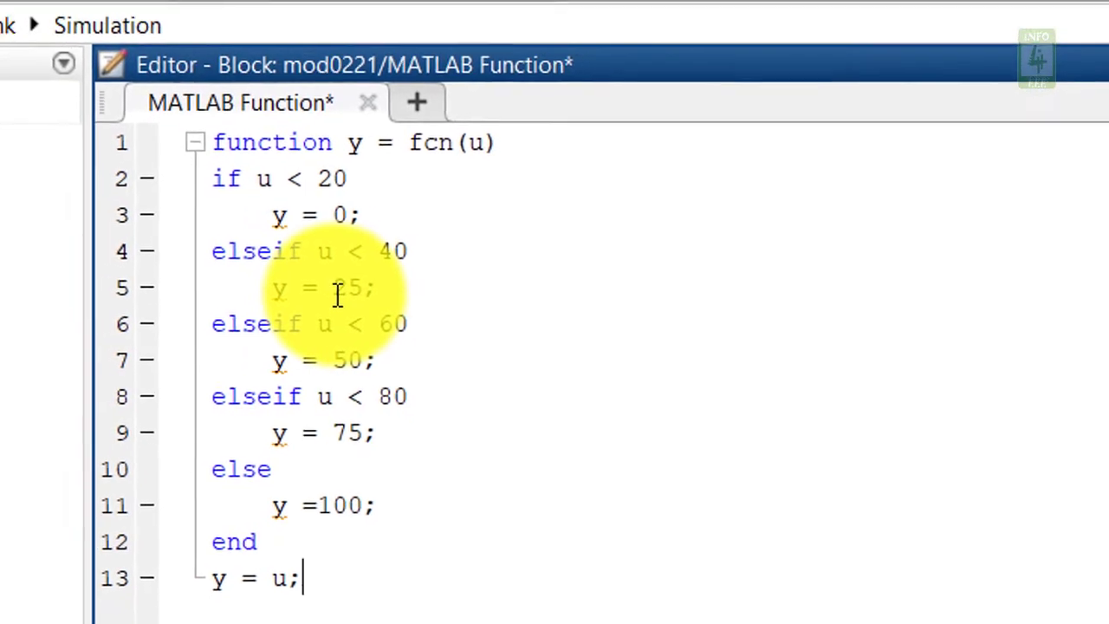
{"action": "key", "text": "BackSpace"}
{"action": "key", "text": "BackSpace"}
{"action": "key", "text": "BackSpace"}
{"action": "key", "text": "BackSpace"}
{"action": "key", "text": "BackSpace"}
{"action": "key", "text": "BackSpace"}
{"action": "key", "text": "BackSpace"}
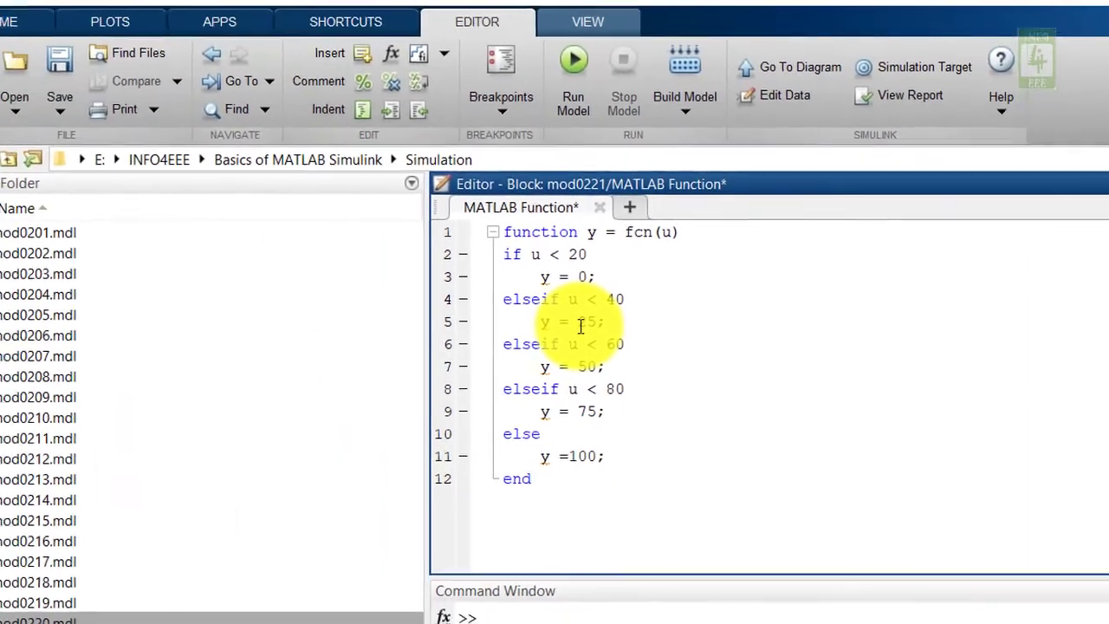
- Save the mod0221 model and select the 0.2 stop-time value
{"action": "key", "text": "Return"}
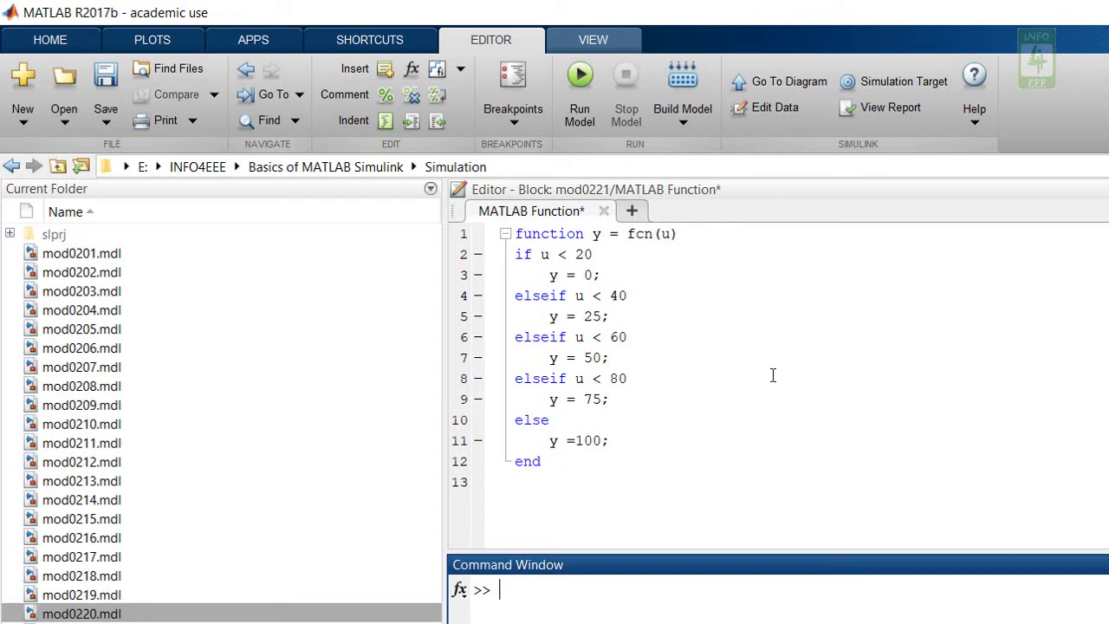
{"action": "key", "text": "alt+Tab"}
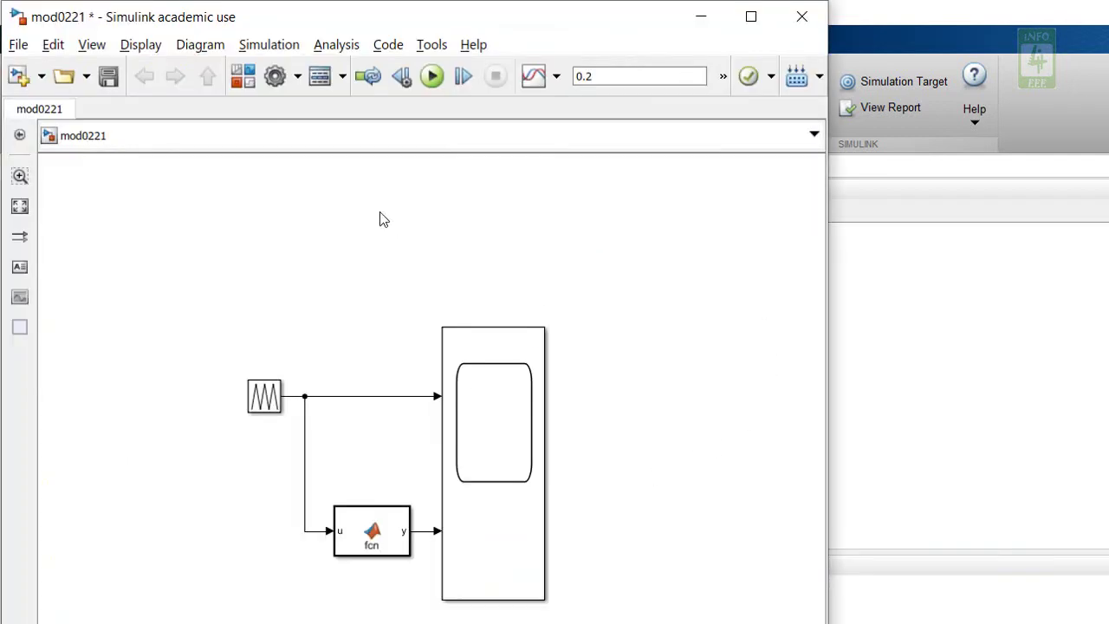
{"action": "left_click", "coordinate": [107, 78]}
{"action": "double_click", "coordinate": [610, 76]}
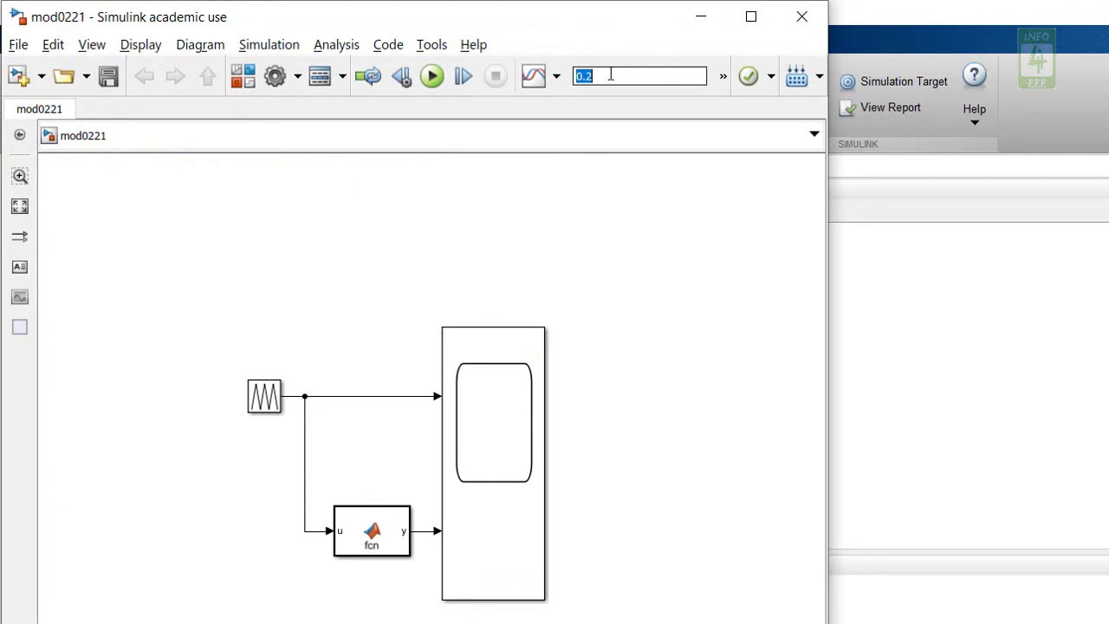
- Set the stop time to 1 and open the Scope showing triangle and stepped waves
{"action": "type", "text": "1"}
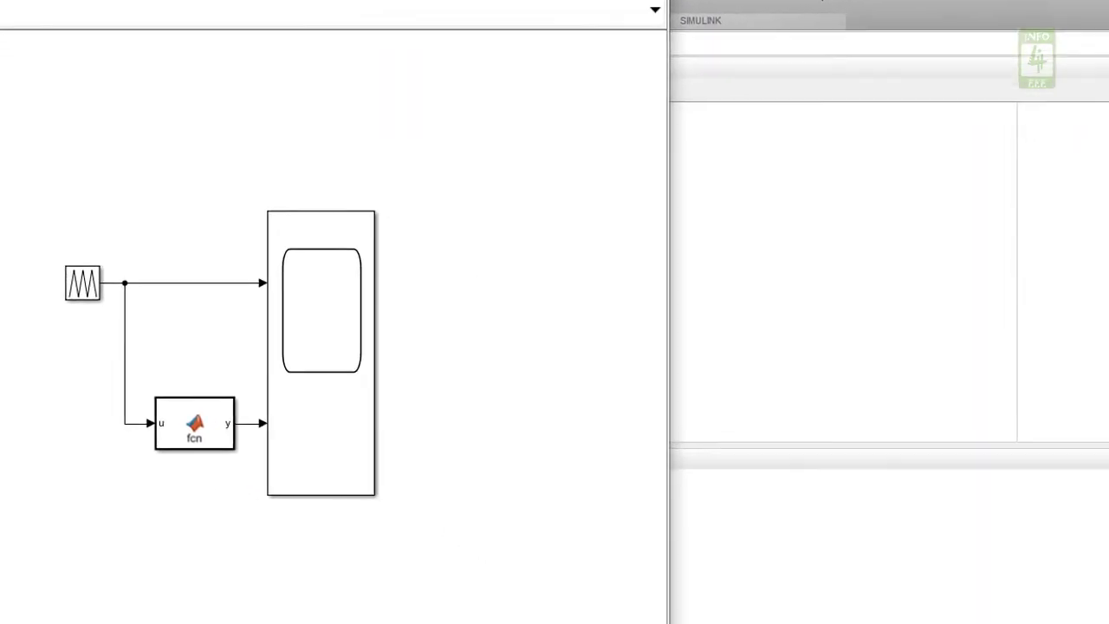
{"action": "double_click", "coordinate": [161, 206]}
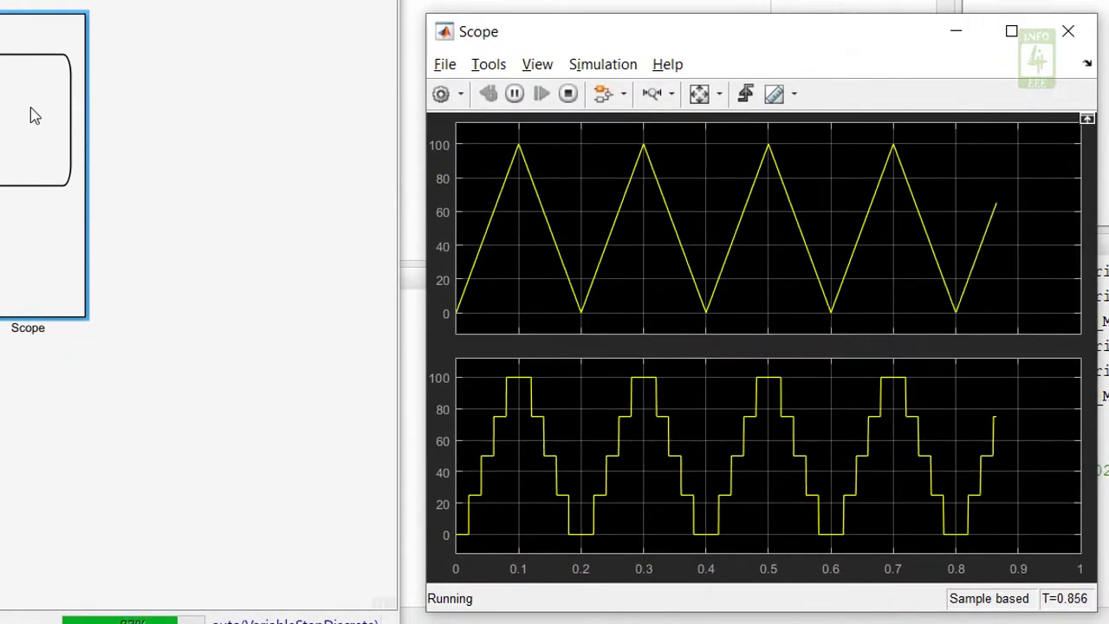